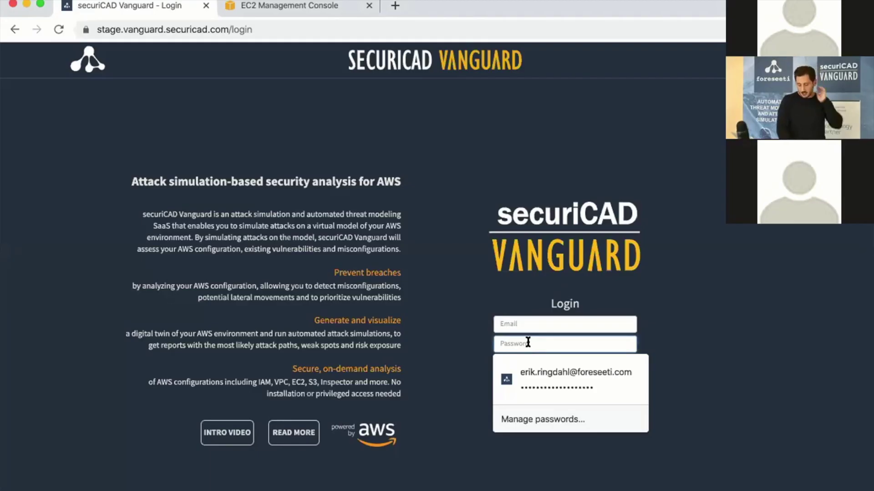
# Sign in to securiCAD Vanguard with the saved email and password autofill.
pyautogui.click(537, 371)
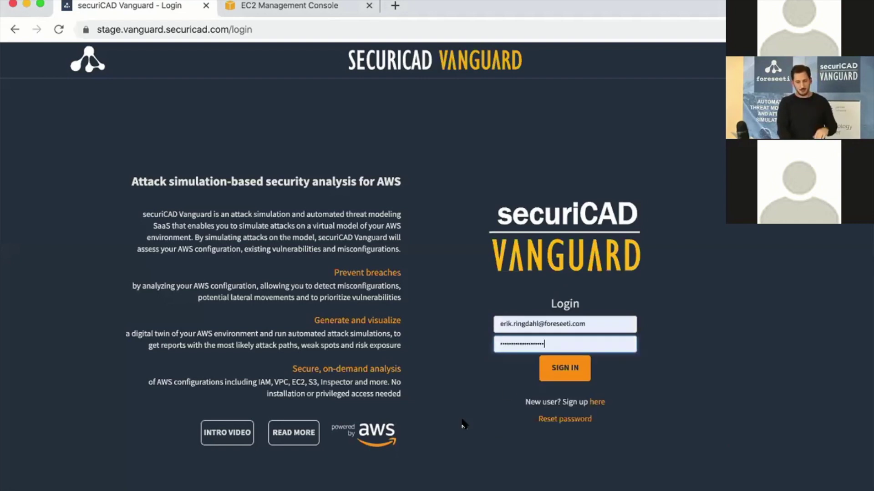
pyautogui.click(553, 373)
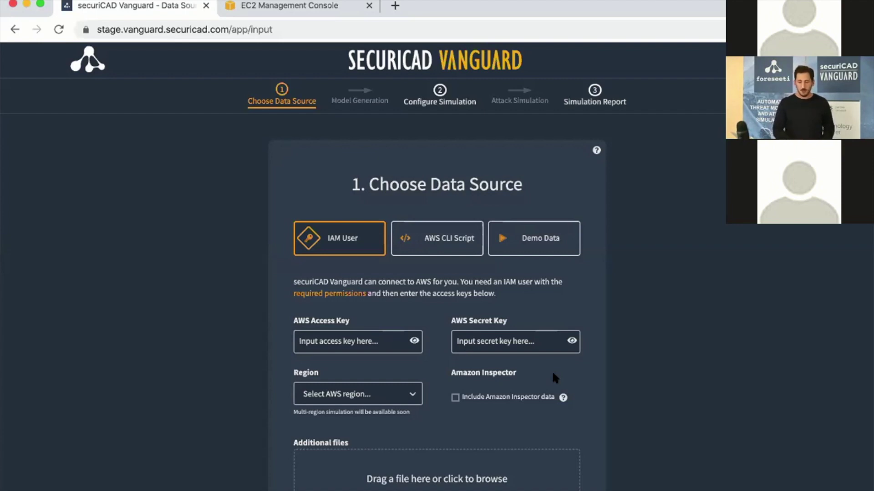
# Choose AWS CLI Script as the data source to show the aws_import_cli.py instructions.
pyautogui.scroll(-5, 448, 336)
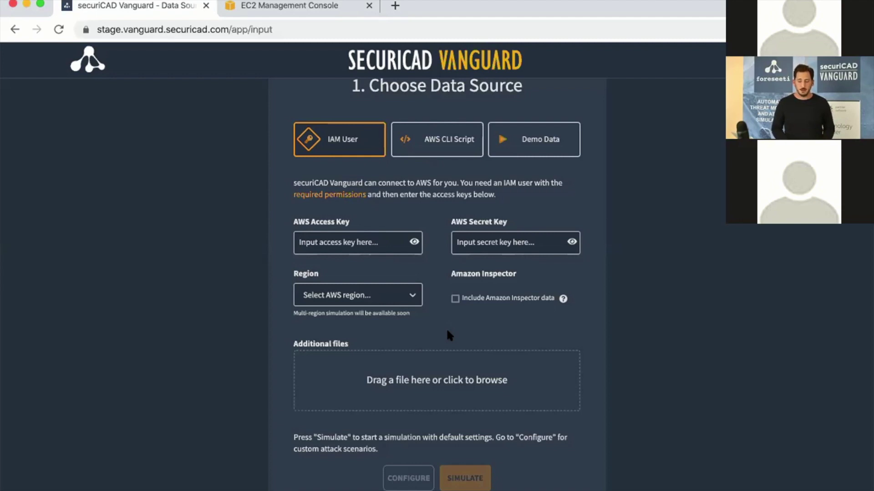
pyautogui.click(441, 152)
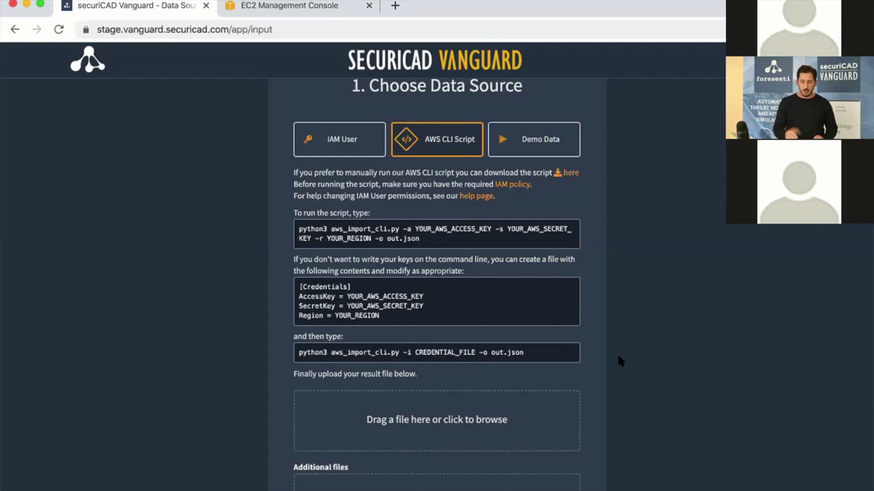
# Upload aws.json as the result file and demoscan.json as an additional file, then configure.
pyautogui.click(451, 428)
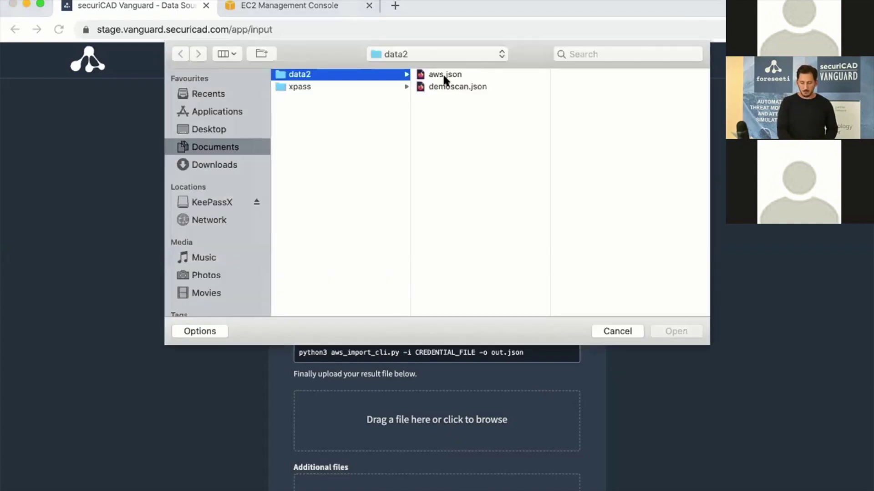
pyautogui.doubleClick(445, 74)
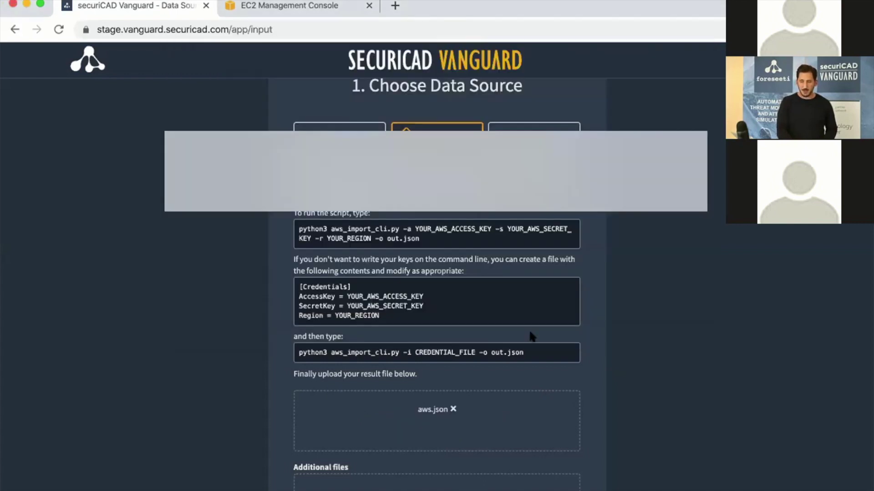
pyautogui.scroll(-5, 530, 337)
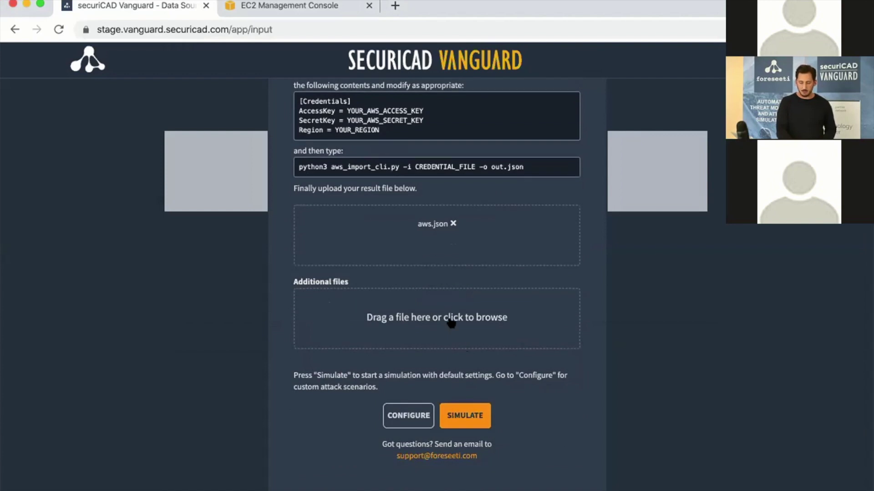
pyautogui.click(450, 323)
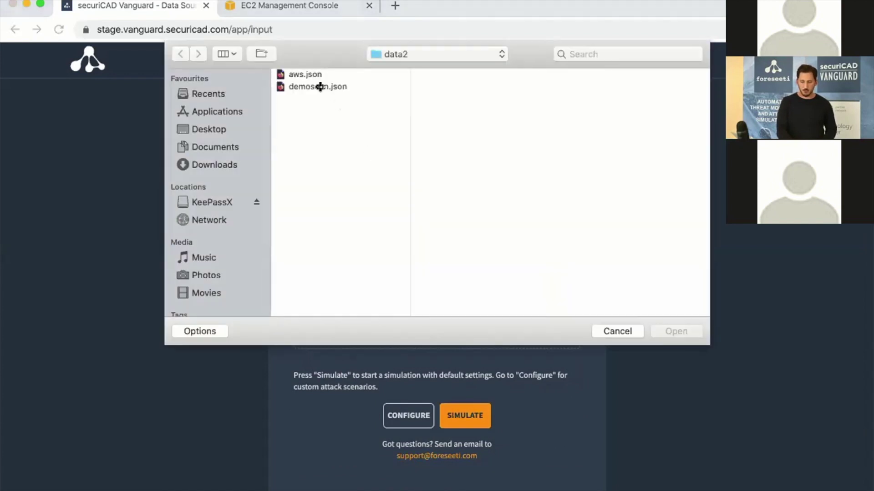
pyautogui.doubleClick(321, 86)
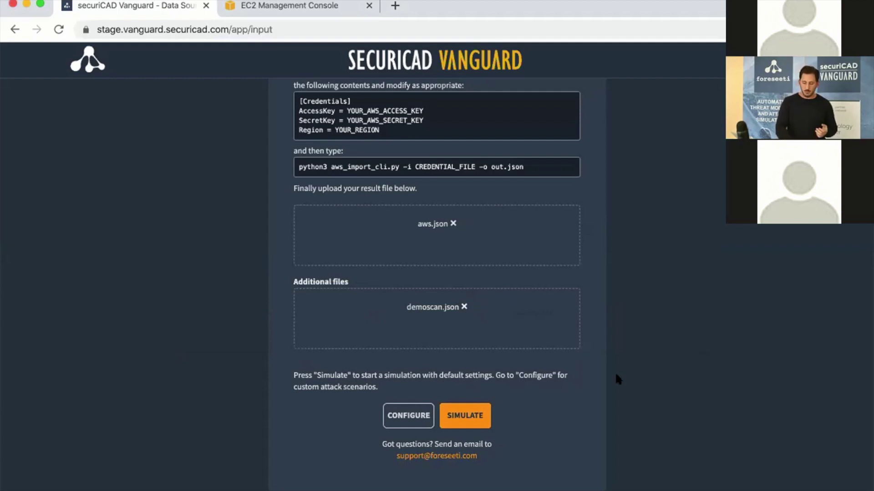
pyautogui.click(396, 415)
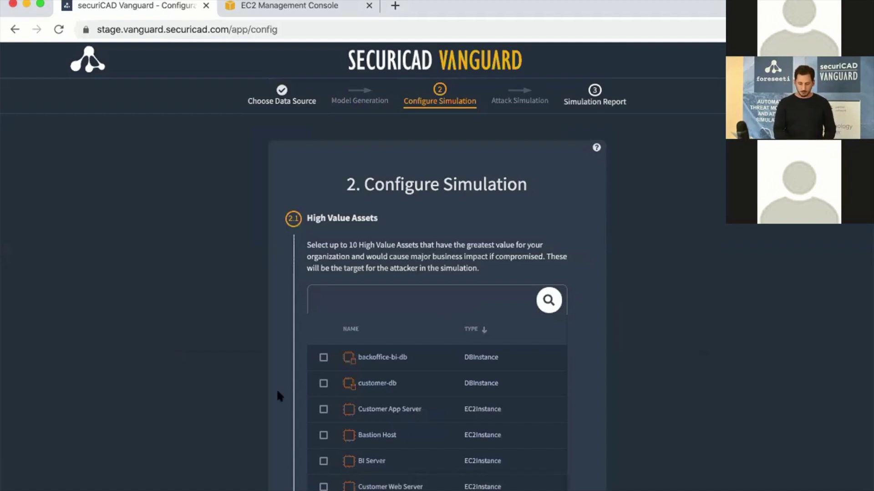
# Mark customer-db, Customer Web Server, Bastion Host and customer-records-demo as high value assets.
pyautogui.scroll(-3, 277, 388)
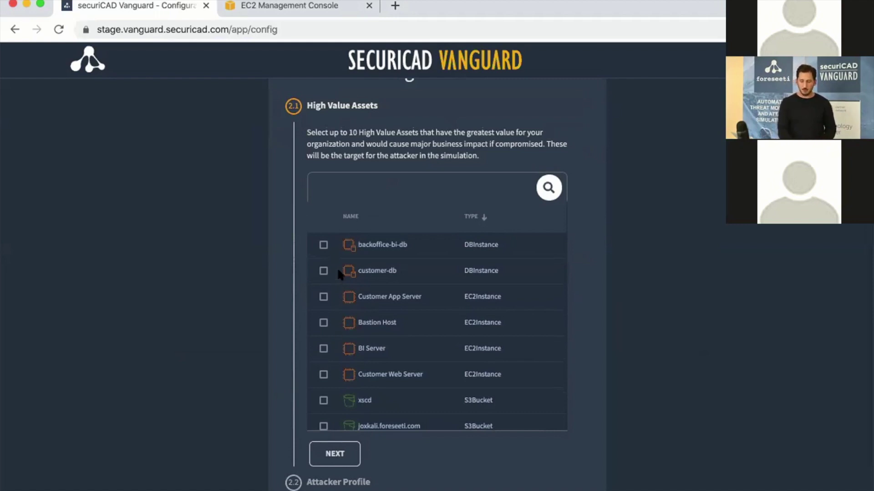
pyautogui.click(323, 270)
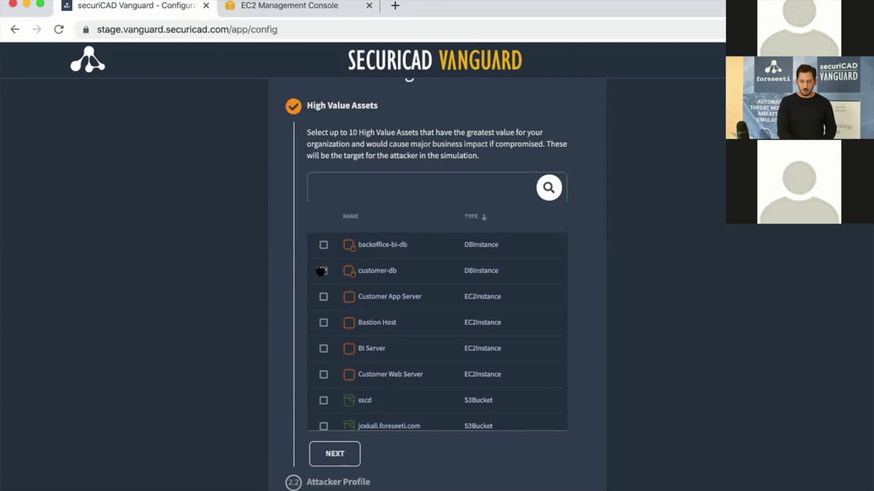
pyautogui.click(323, 375)
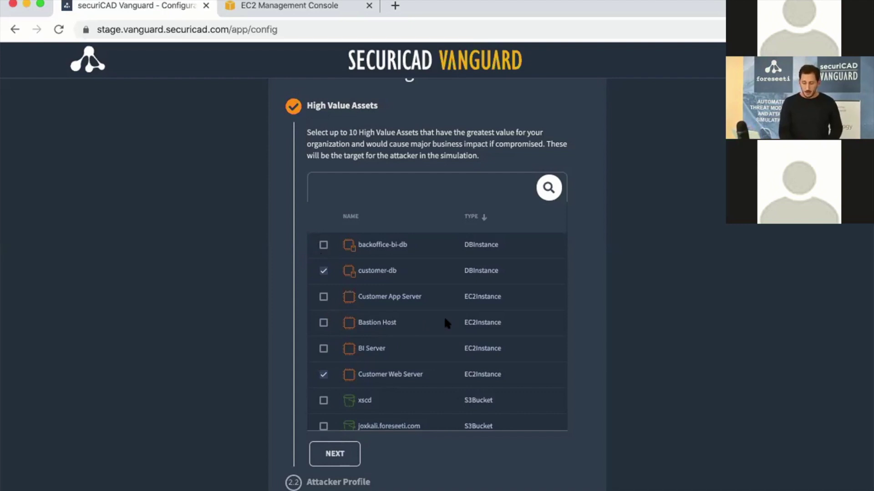
pyautogui.click(323, 322)
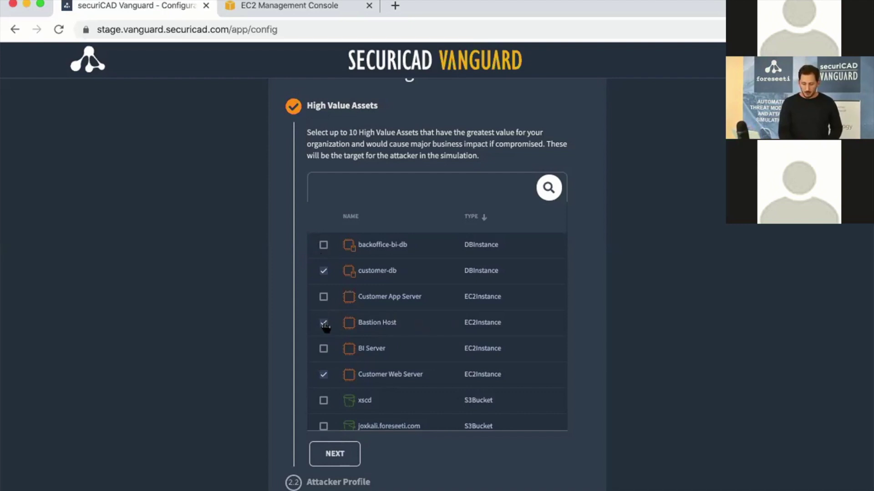
pyautogui.scroll(-8, 463, 379)
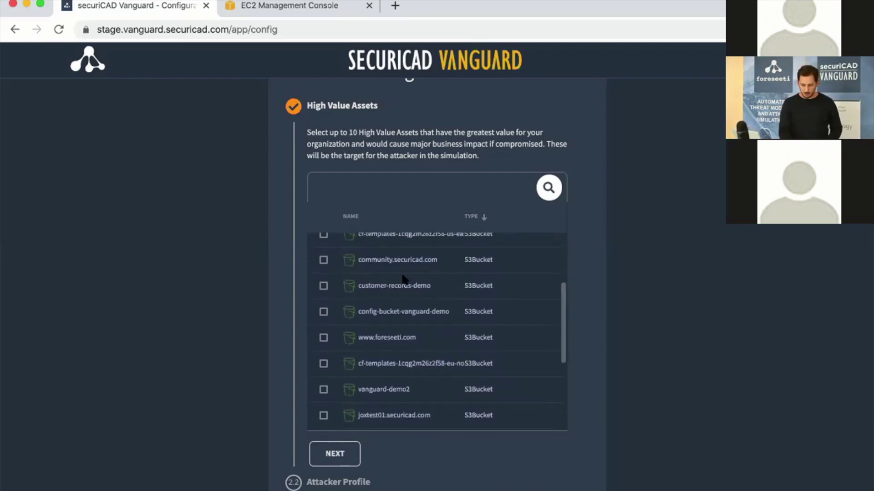
pyautogui.click(401, 282)
pyautogui.click(336, 460)
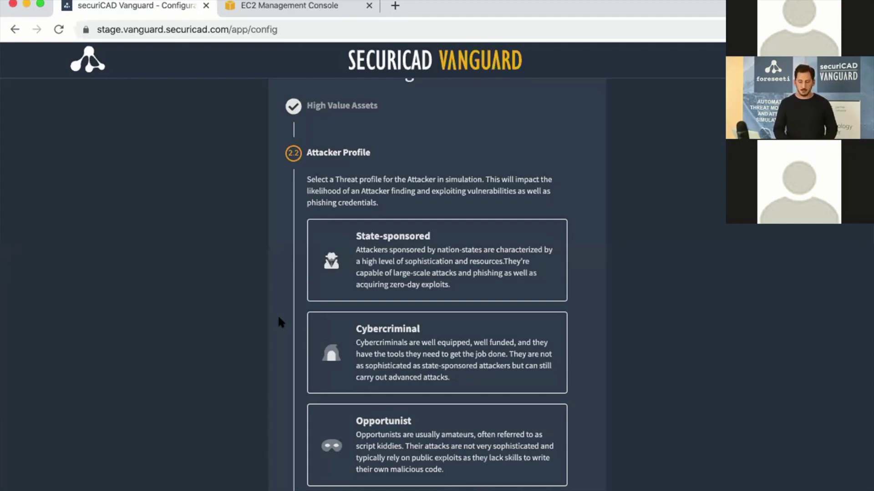
# Select the Cybercriminal attacker profile and run the attack simulation.
pyautogui.click(449, 354)
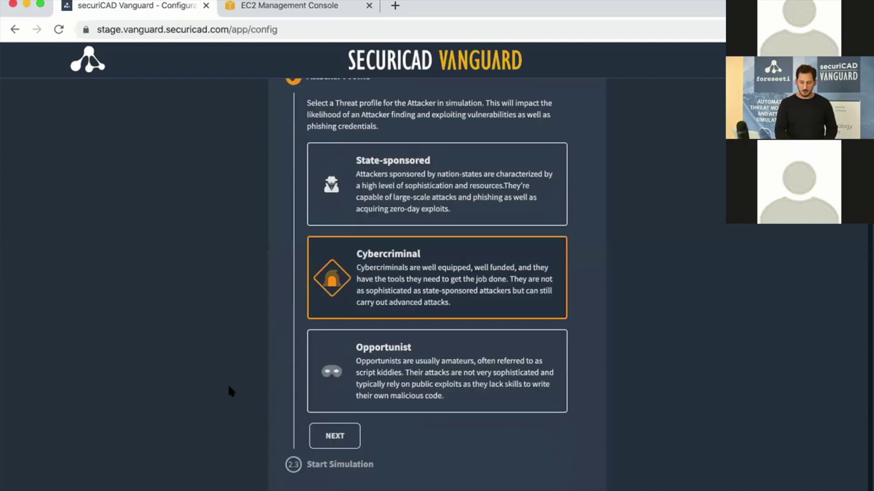
pyautogui.click(342, 438)
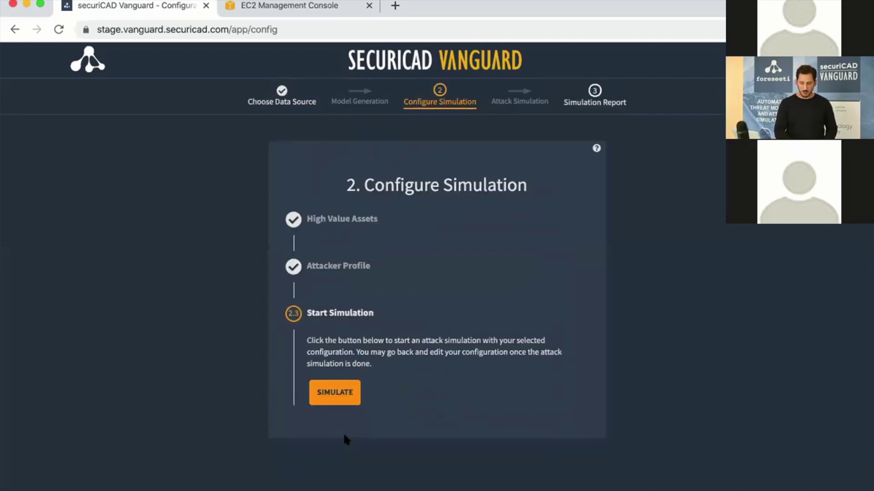
pyautogui.click(342, 391)
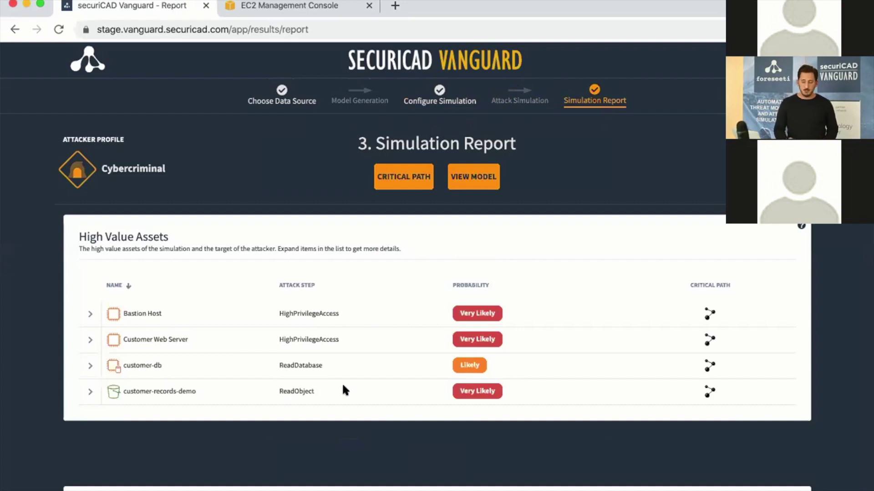
# Open the visual model of the uploaded AWS environment in the results viewer.
pyautogui.click(474, 180)
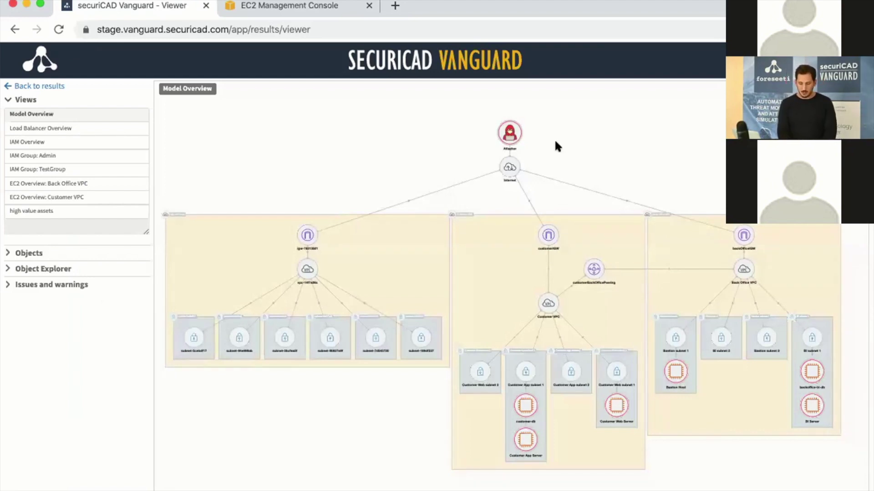
pyautogui.rightClick(643, 149)
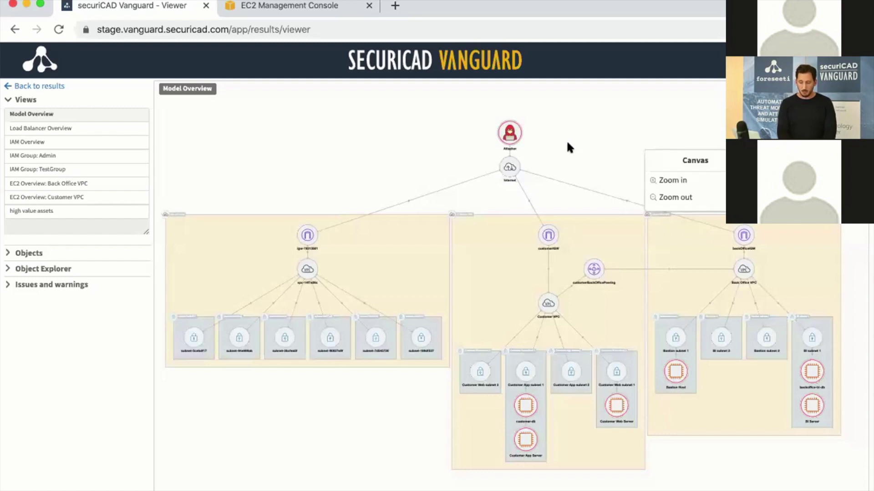
pyautogui.click(580, 136)
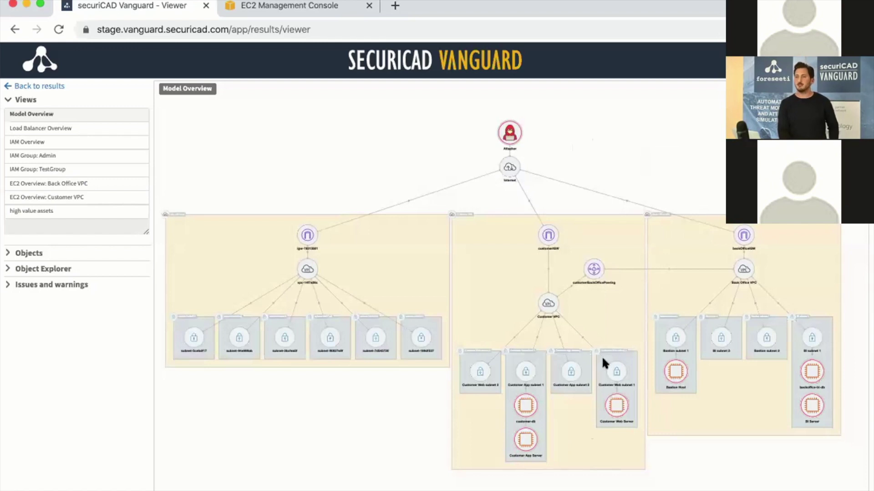
# Review the IAM Overview, IAM Group Admin, IAM Group TestGroup and Customer VPC EC2 views.
pyautogui.click(91, 146)
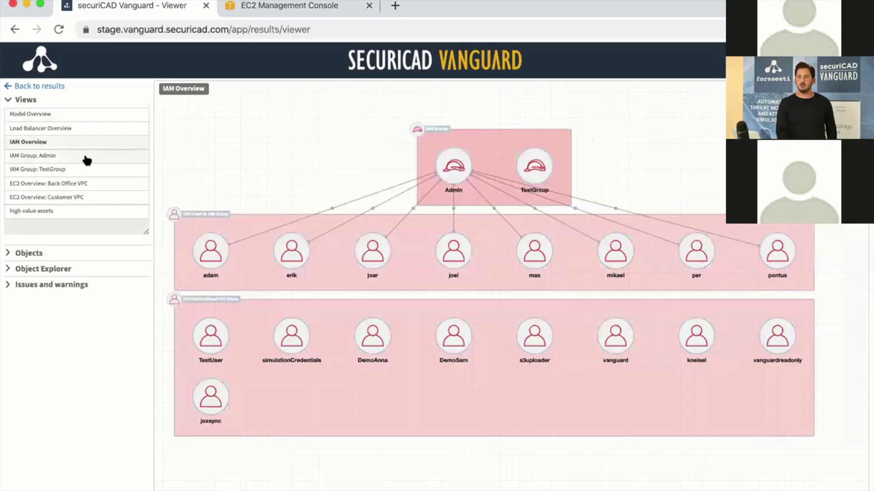
pyautogui.click(86, 158)
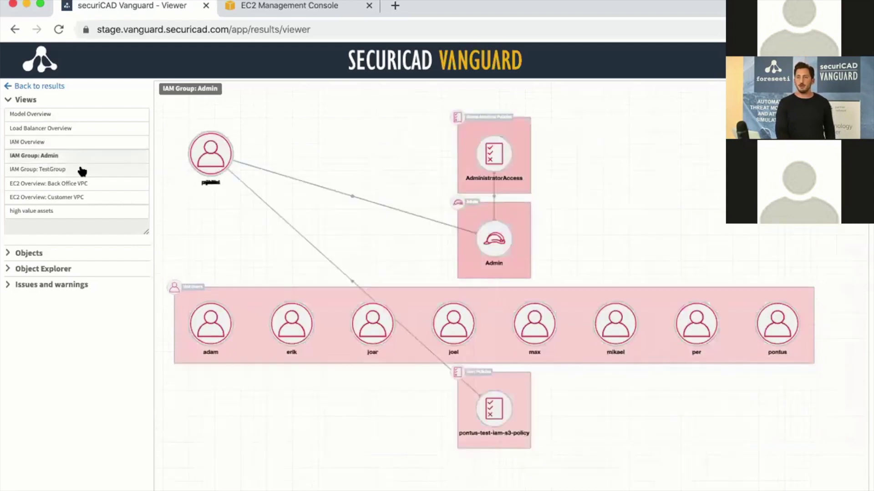
pyautogui.click(82, 170)
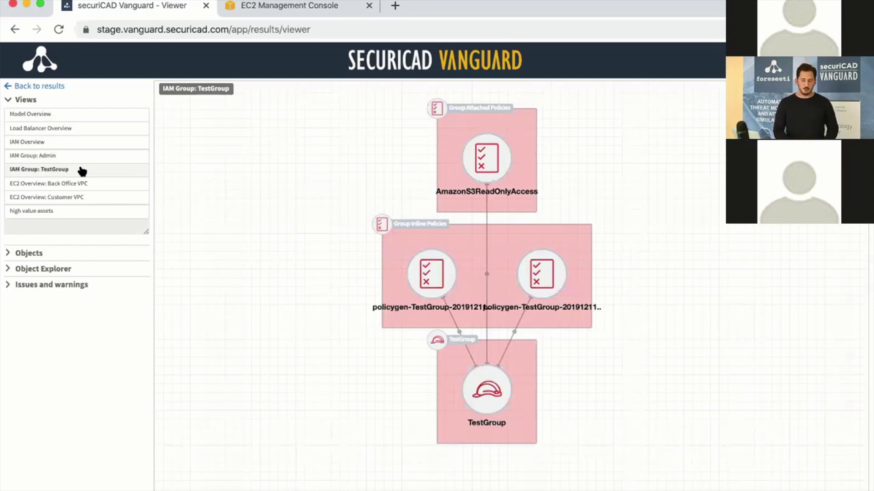
pyautogui.click(72, 199)
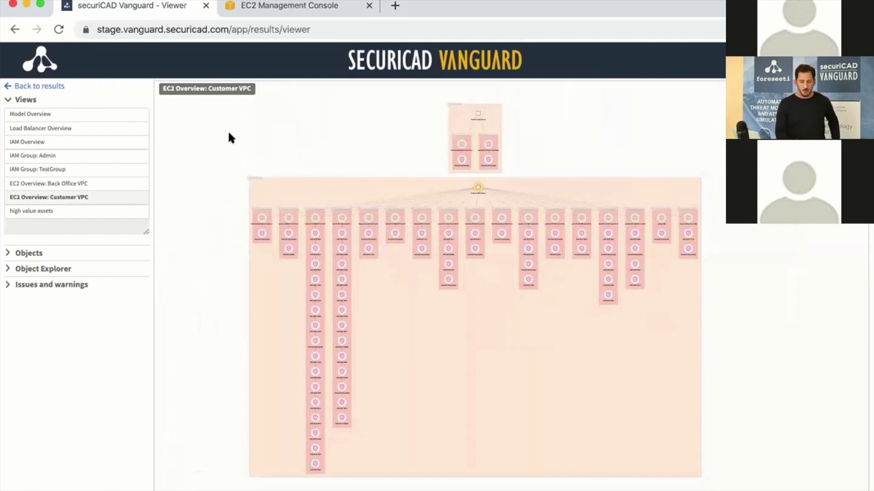
# Return to the Simulation Report and rank high value assets by probability in reversed order.
pyautogui.click(42, 113)
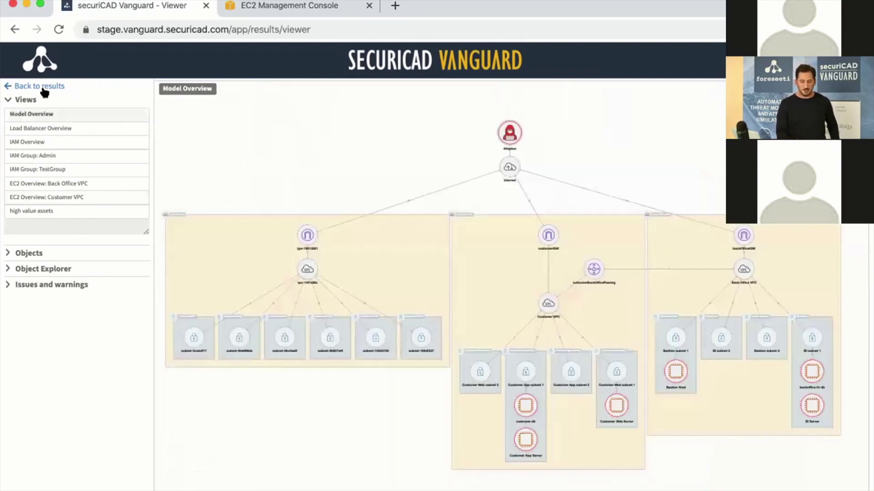
pyautogui.click(42, 86)
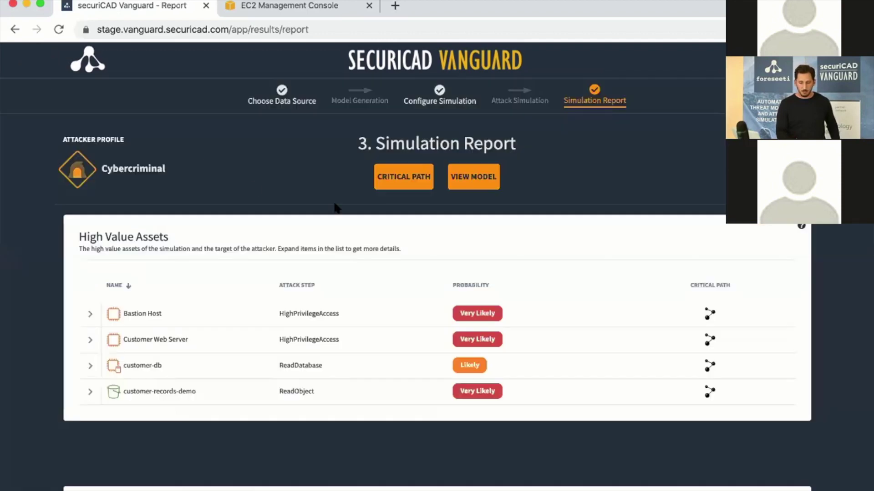
pyautogui.click(480, 285)
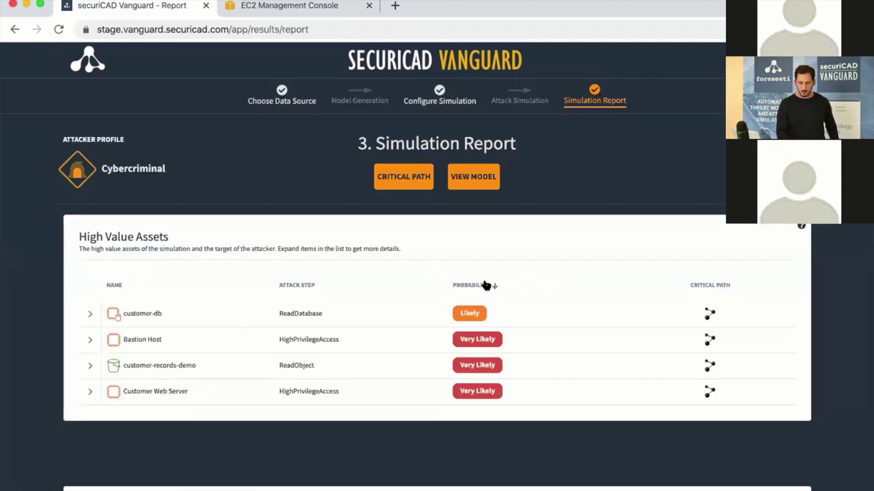
pyautogui.click(486, 285)
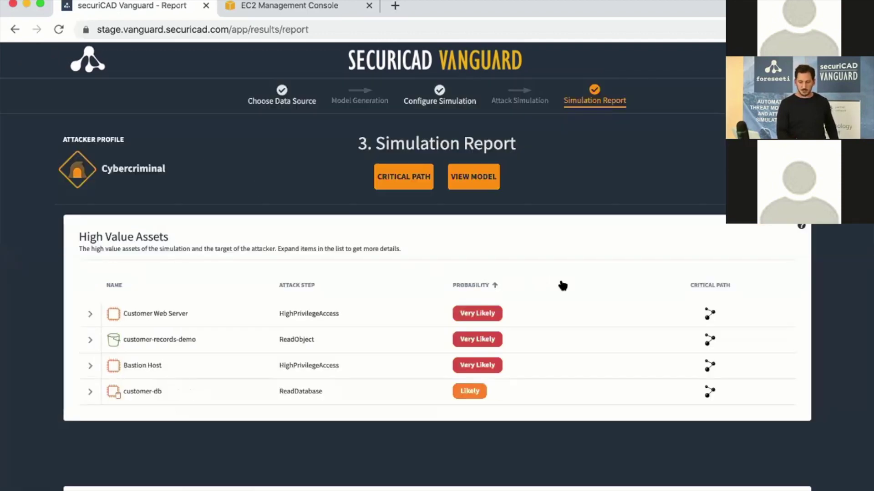
# Inspect Customer Web Server's details and time-to-compromise graph, then collapse its row.
pyautogui.click(544, 313)
pyautogui.scroll(-2, 545, 315)
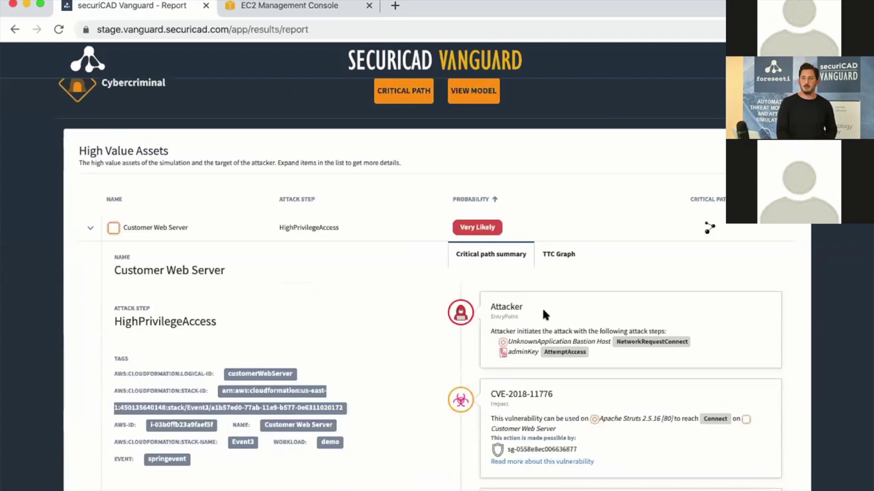
pyautogui.scroll(1, 545, 314)
pyautogui.scroll(1, 545, 315)
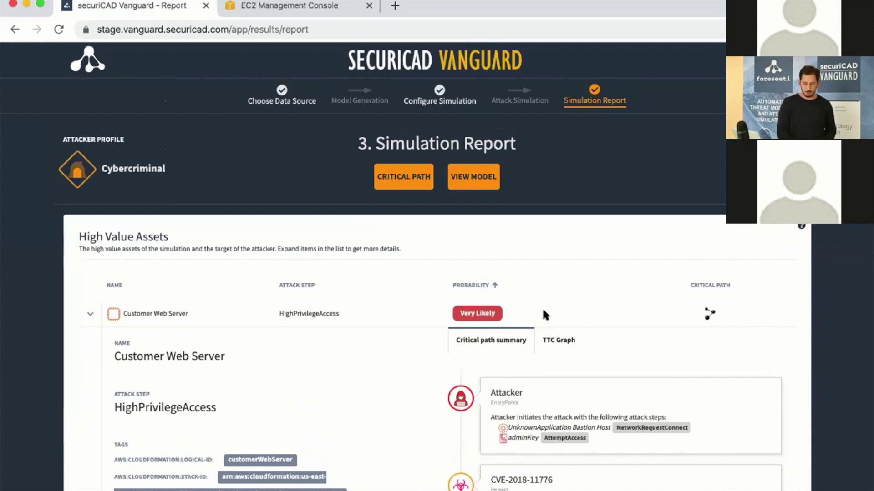
pyautogui.click(567, 338)
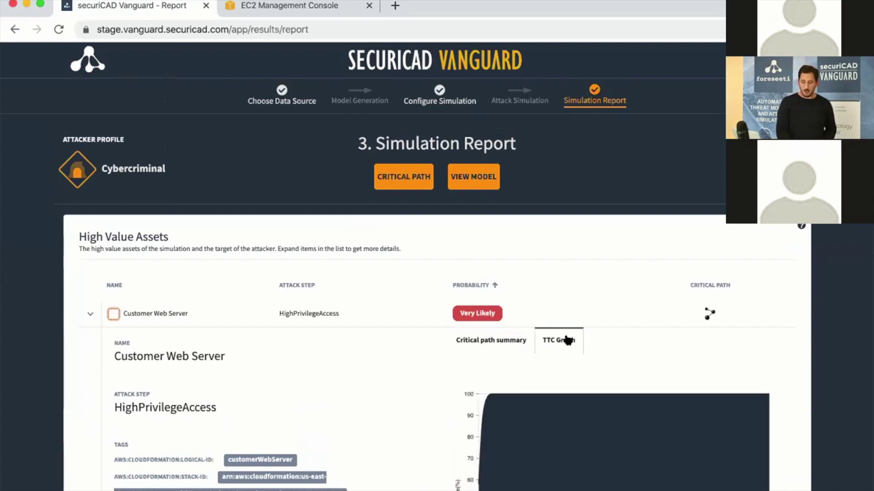
pyautogui.scroll(-2, 610, 299)
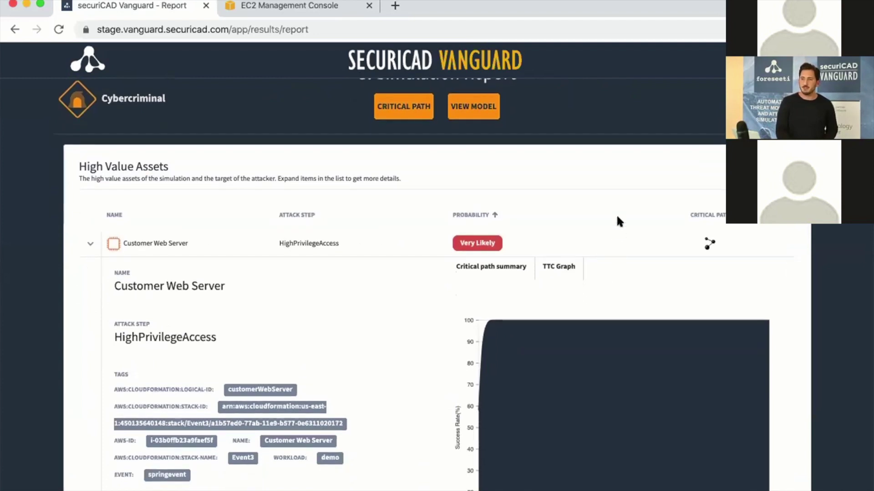
pyautogui.scroll(-2, 617, 218)
pyautogui.moveTo(489, 272)
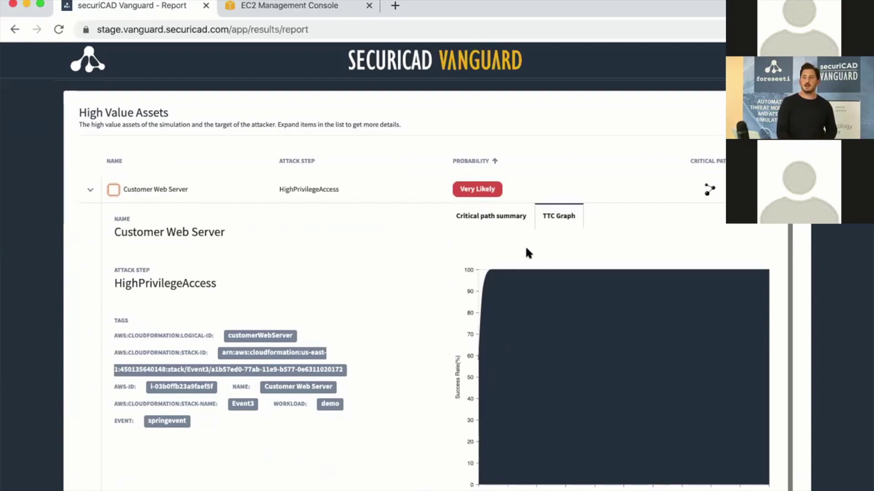
pyautogui.click(613, 198)
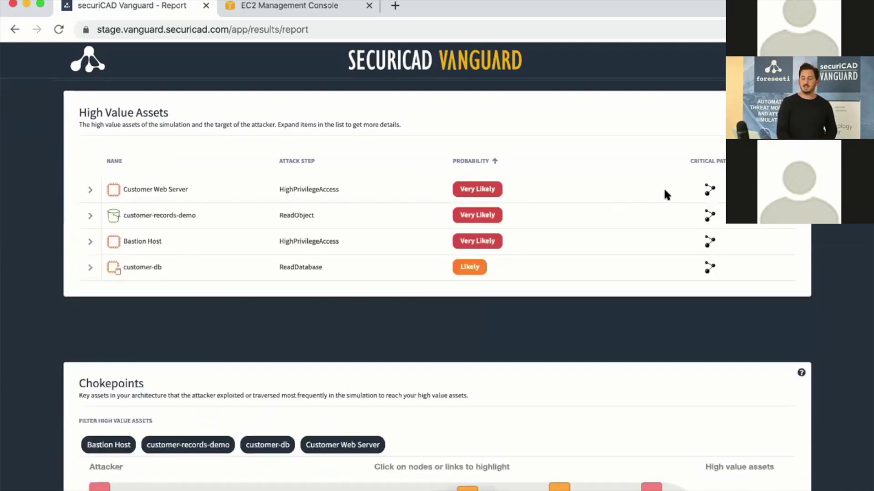
# Lay out the Customer Web Server critical path left to right and highlight its CVE-2018-11776 and HighPrivilegeAccess steps.
pyautogui.click(704, 189)
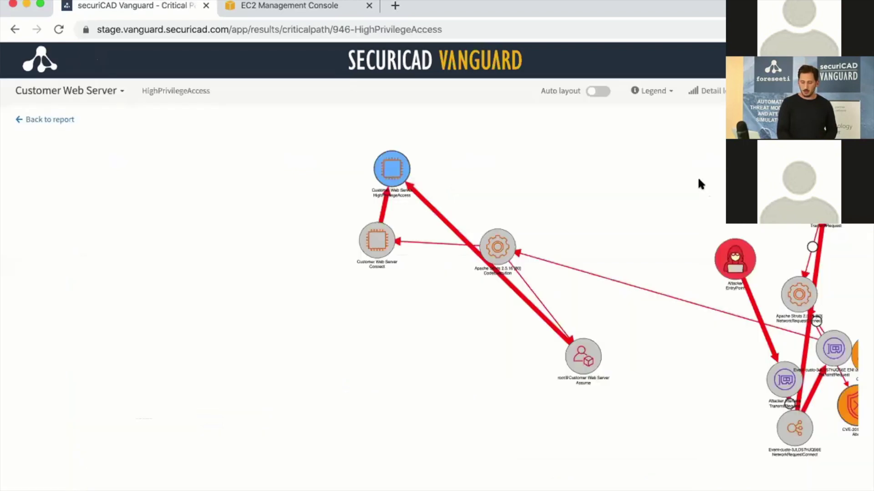
pyautogui.click(596, 92)
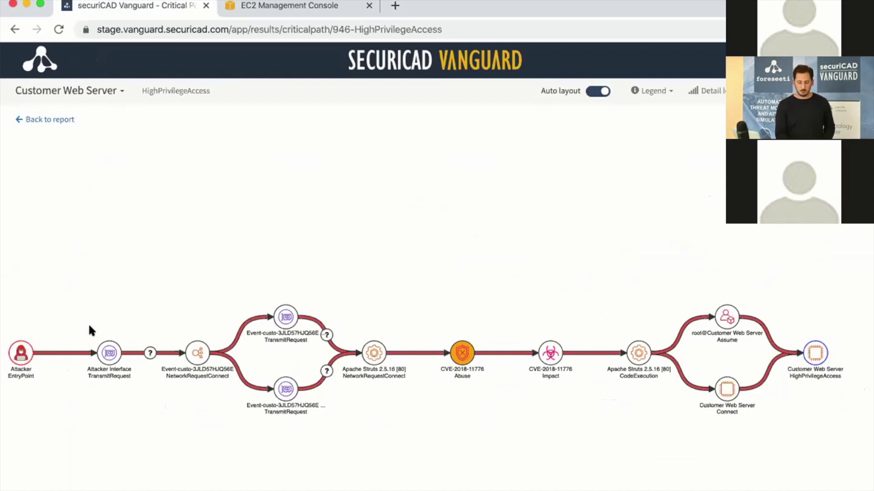
pyautogui.moveTo(151, 353)
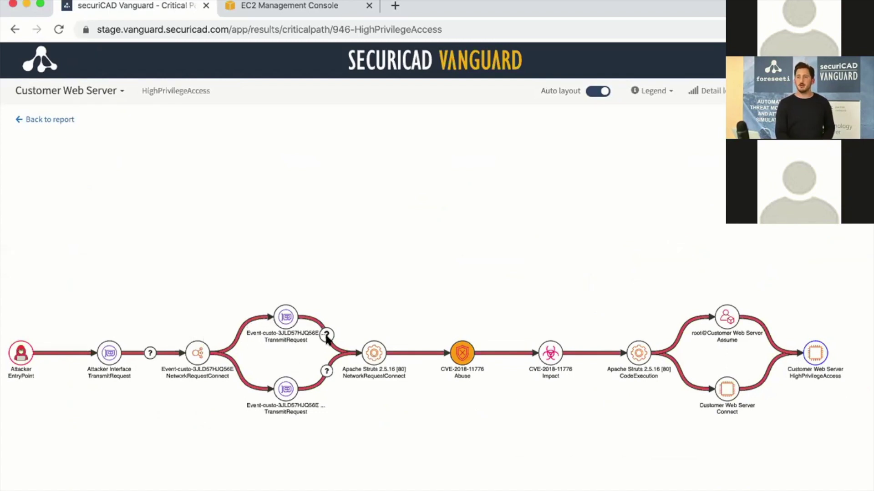
pyautogui.moveTo(326, 337)
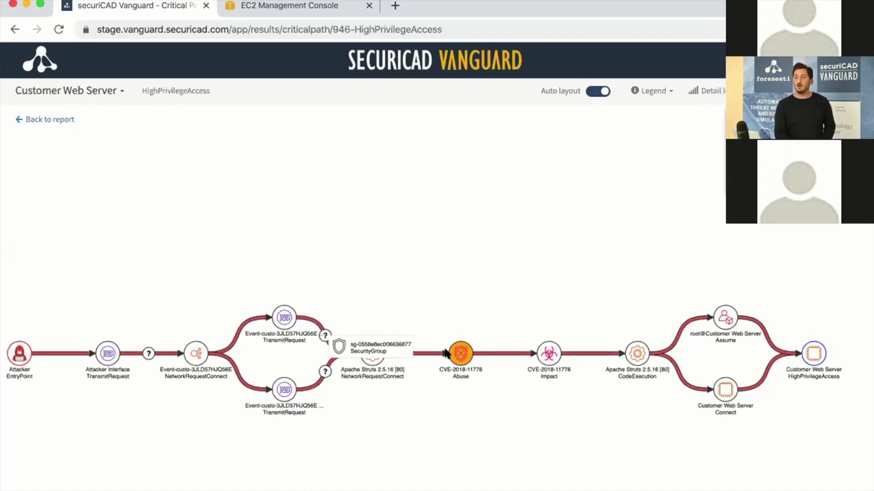
pyautogui.click(460, 366)
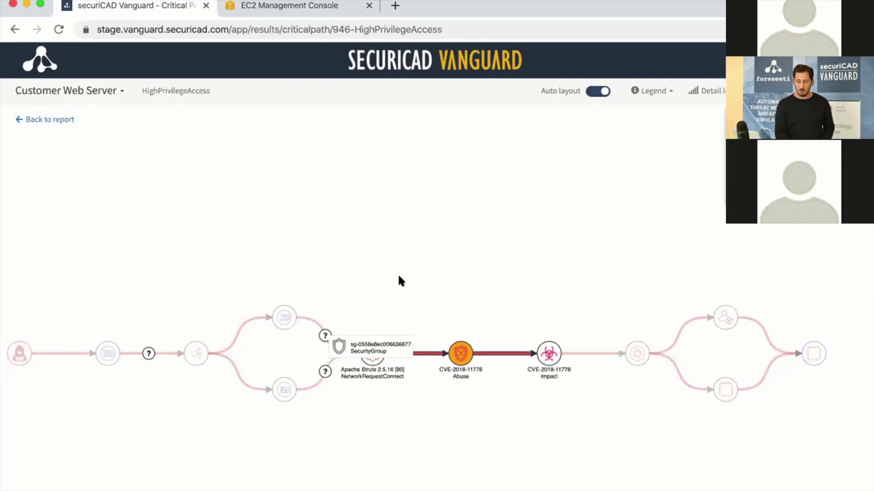
pyautogui.click(21, 343)
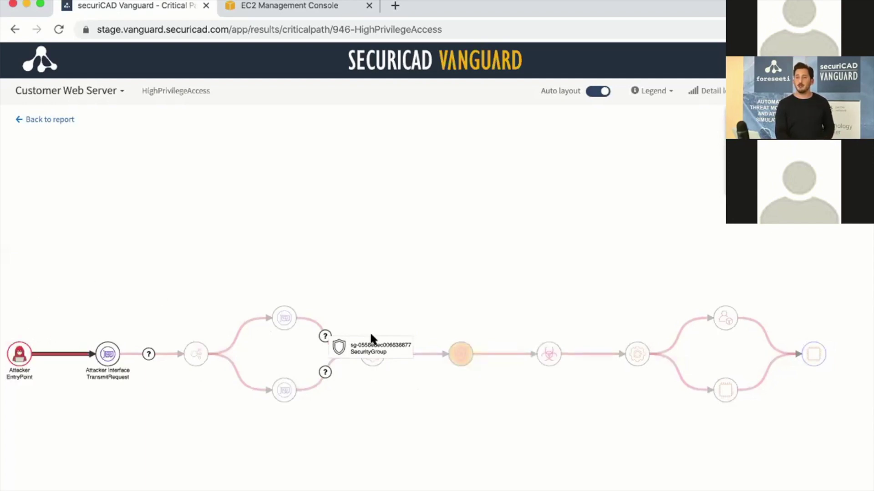
pyautogui.click(544, 353)
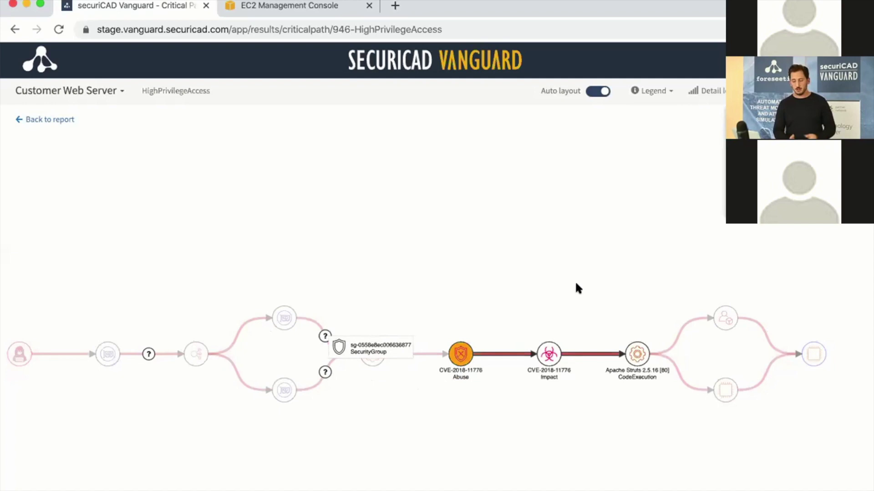
pyautogui.click(814, 353)
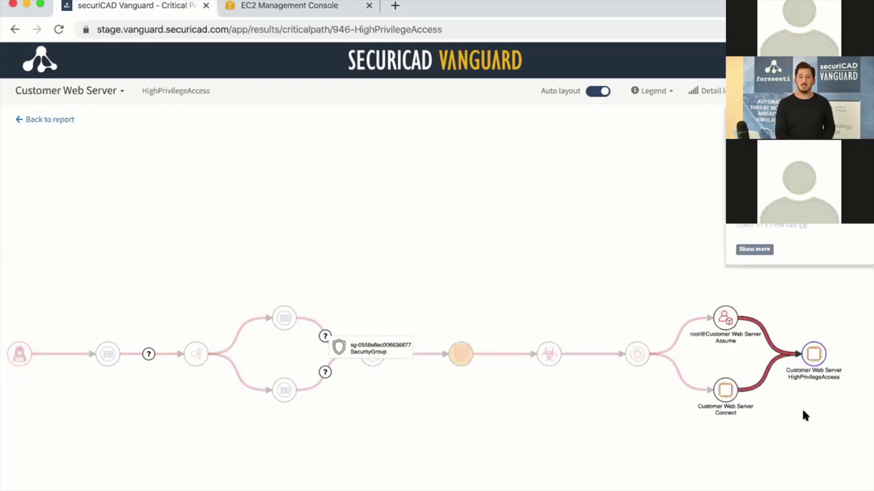
# Raise the graph detail level to reveal alternate attack branches, then reduce it to minimum.
pyautogui.click(693, 90)
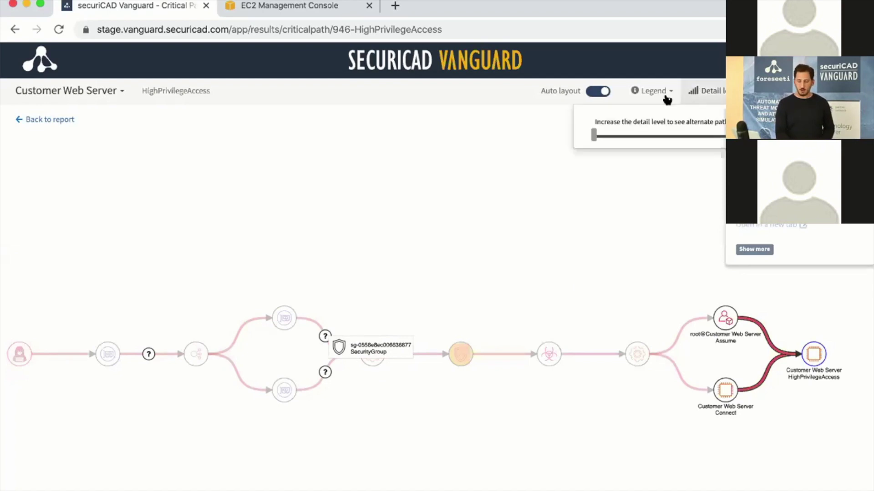
pyautogui.moveTo(599, 138); pyautogui.dragTo(645, 133)
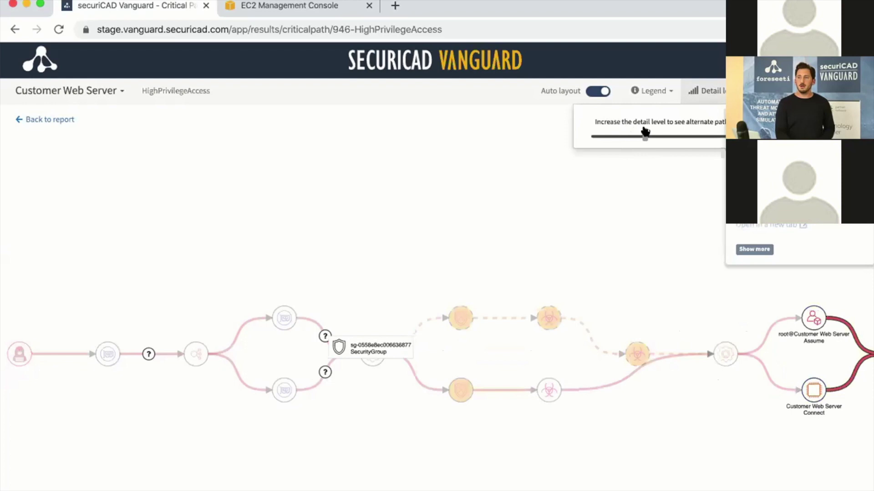
pyautogui.click(619, 250)
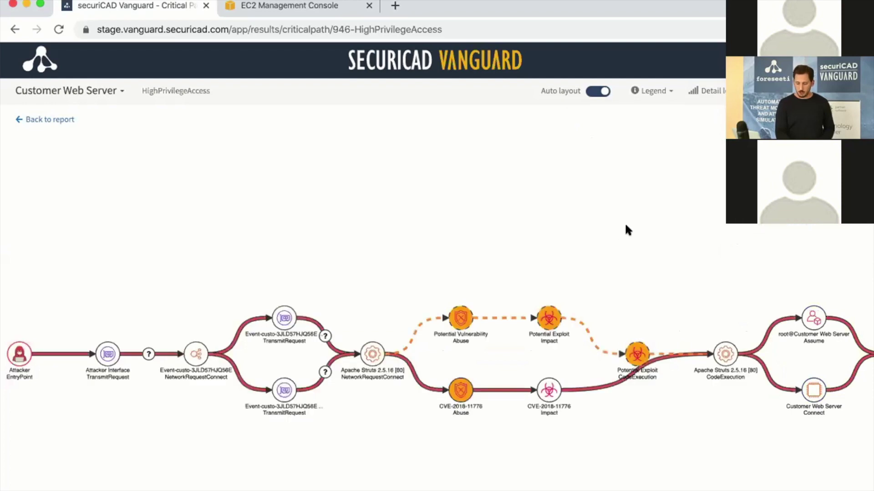
pyautogui.click(701, 91)
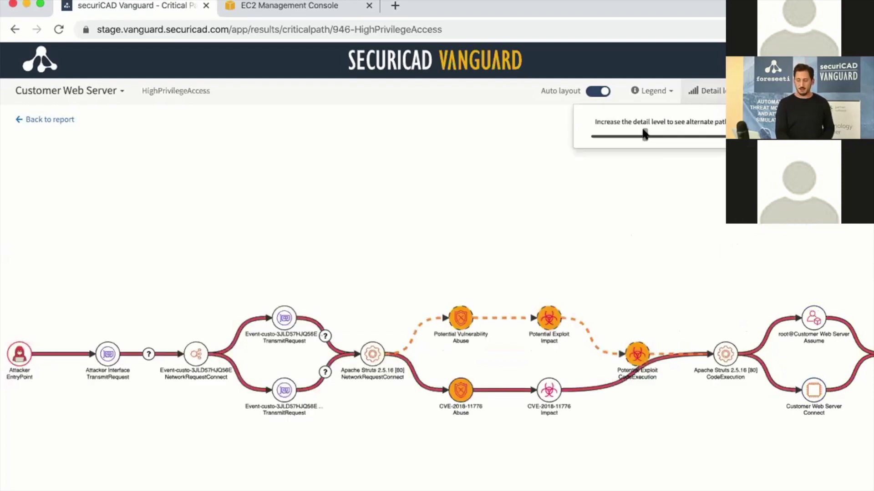
pyautogui.moveTo(643, 140); pyautogui.dragTo(730, 135)
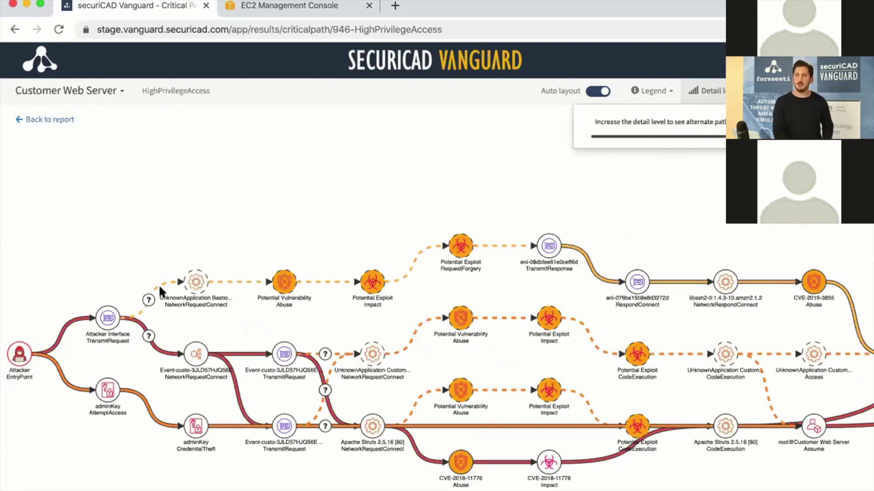
pyautogui.click(619, 136)
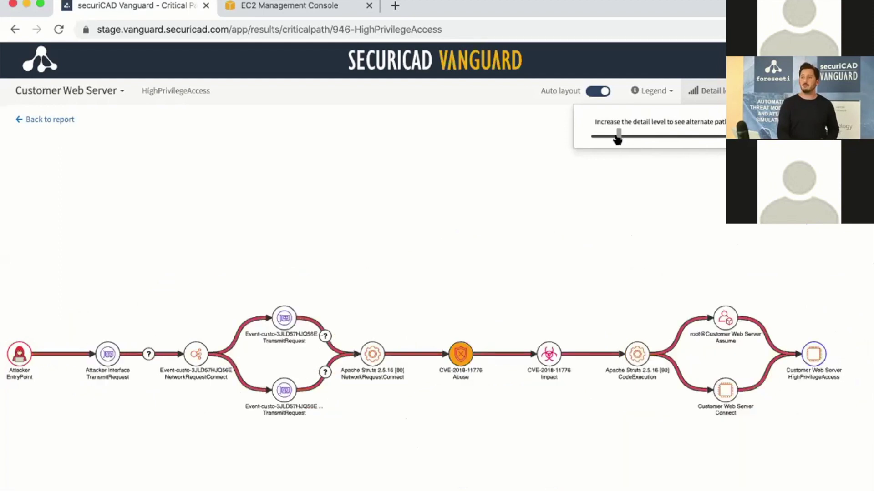
pyautogui.moveTo(619, 138); pyautogui.dragTo(636, 138)
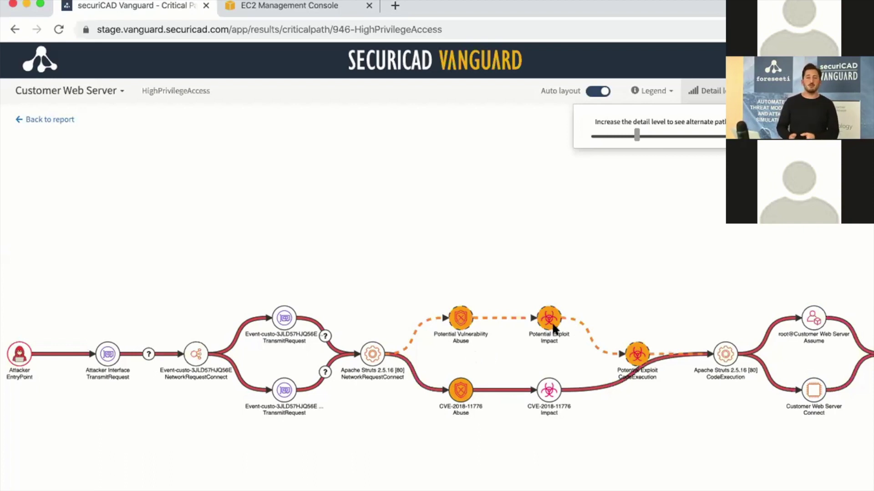
pyautogui.moveTo(636, 134); pyautogui.dragTo(579, 137)
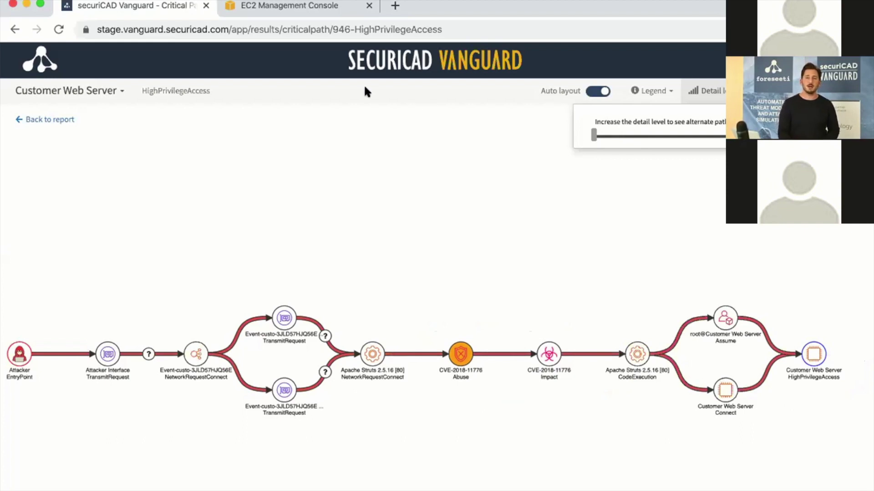
# Go back to the report and review the Chokepoints flow through security group, Apache Struts and web server.
pyautogui.click(58, 119)
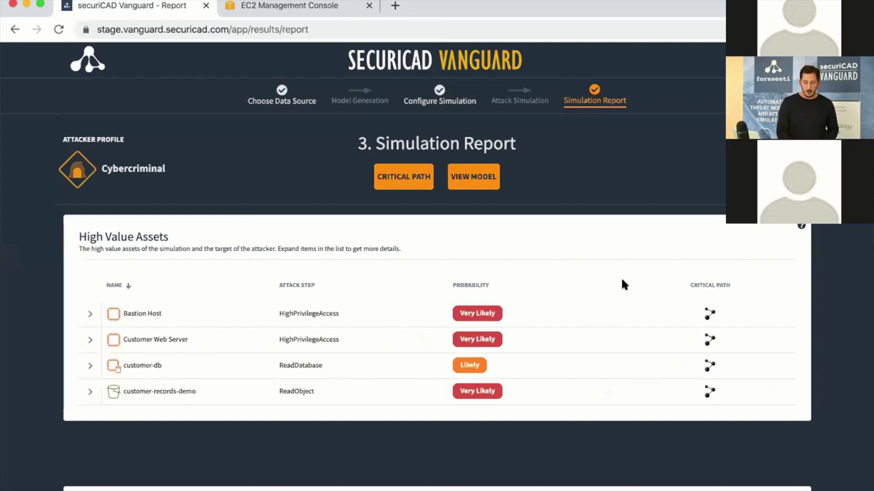
pyautogui.scroll(-2, 623, 284)
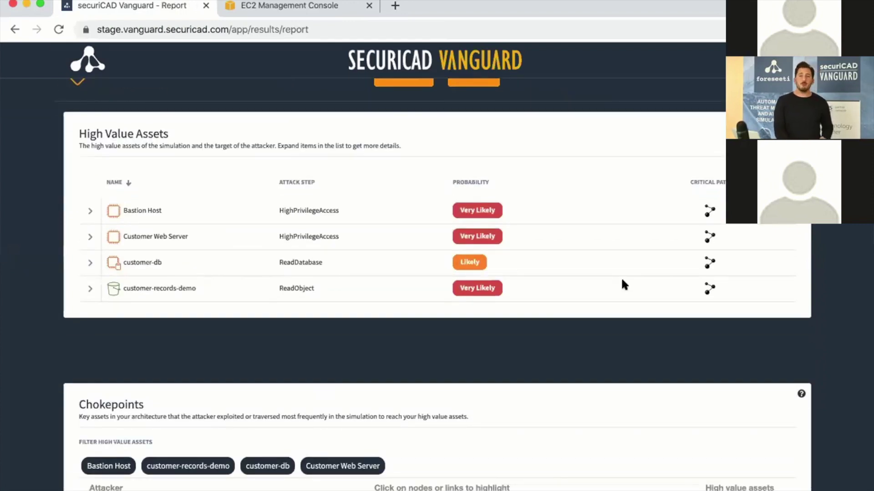
pyautogui.scroll(-5, 623, 280)
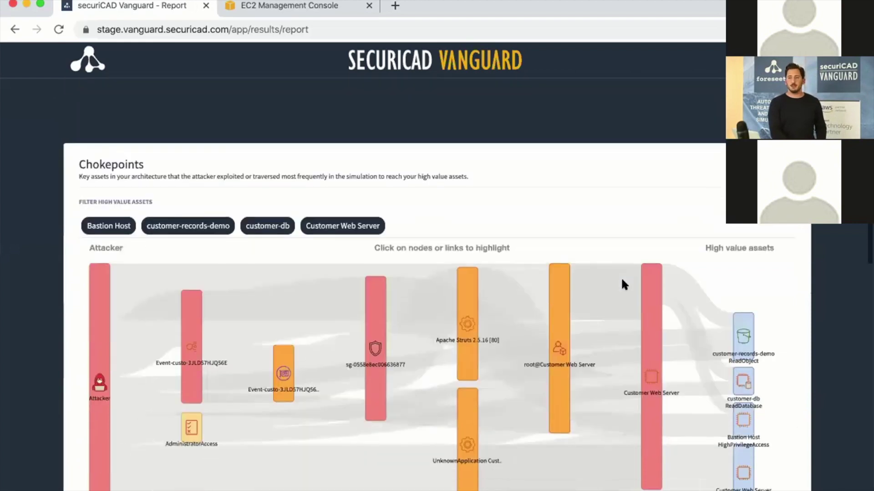
pyautogui.scroll(-1, 621, 280)
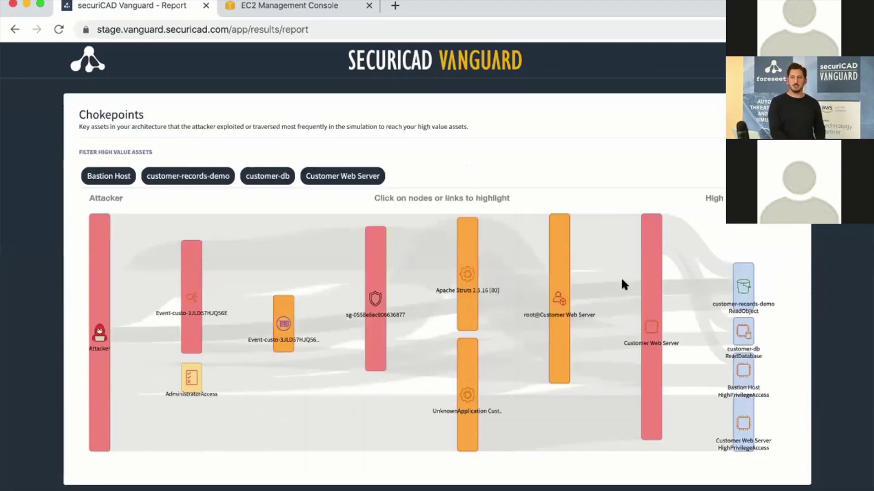
pyautogui.moveTo(622, 280)
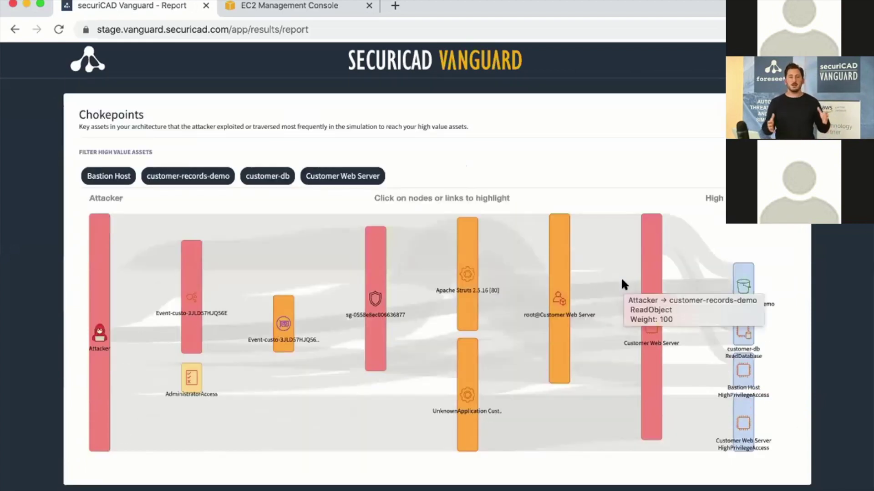
# Open security group sg-0558e8ec006636877 (Event3-customerWebSG) in a new EC2 console tab, then return to the report.
pyautogui.click(373, 289)
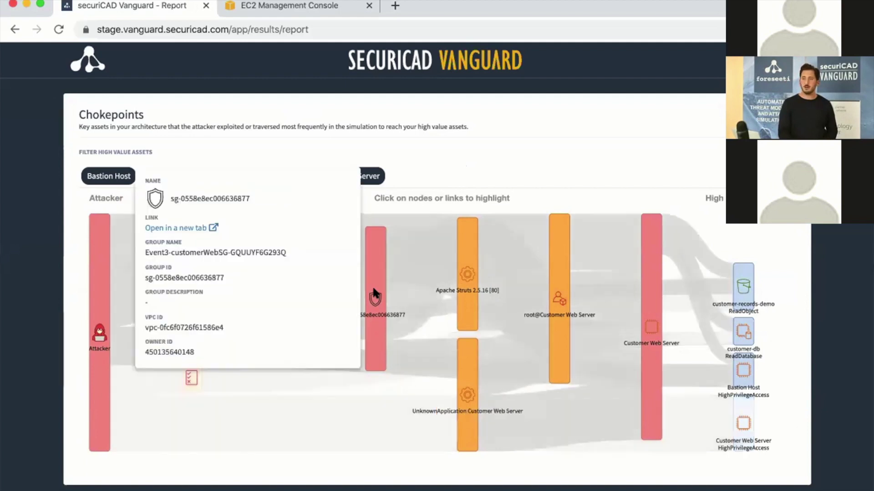
pyautogui.click(192, 230)
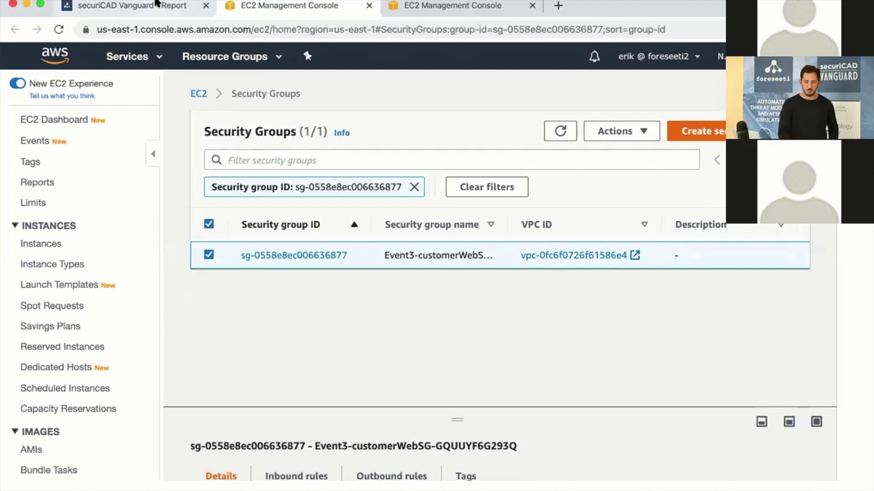
pyautogui.click(157, 5)
# Close the security group card and review the Threat Summary, where CVE-2018-11776 on Customer Web Server ranks first.
pyautogui.click(475, 155)
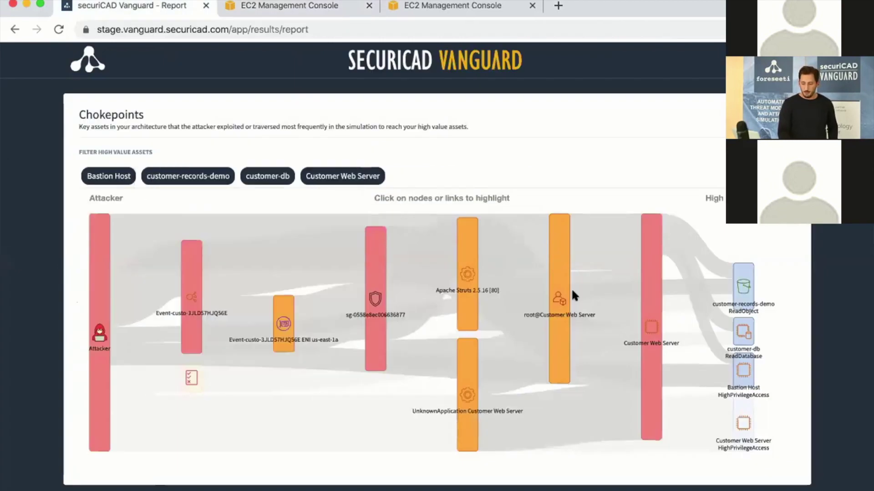
pyautogui.scroll(-5, 572, 295)
pyautogui.scroll(-3, 575, 295)
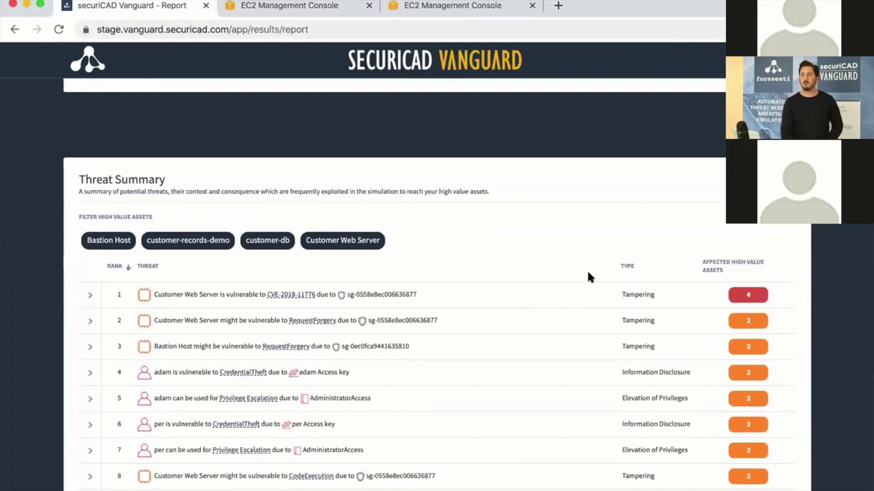
pyautogui.scroll(1, 588, 278)
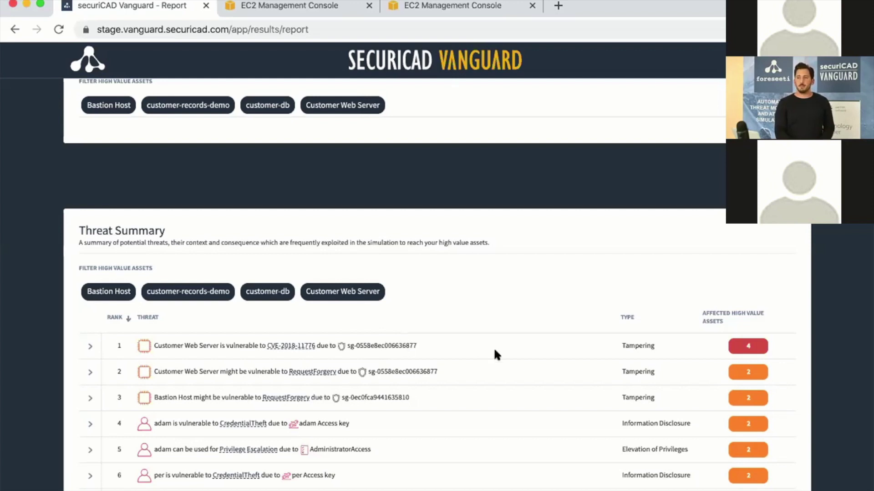
pyautogui.scroll(-3, 512, 354)
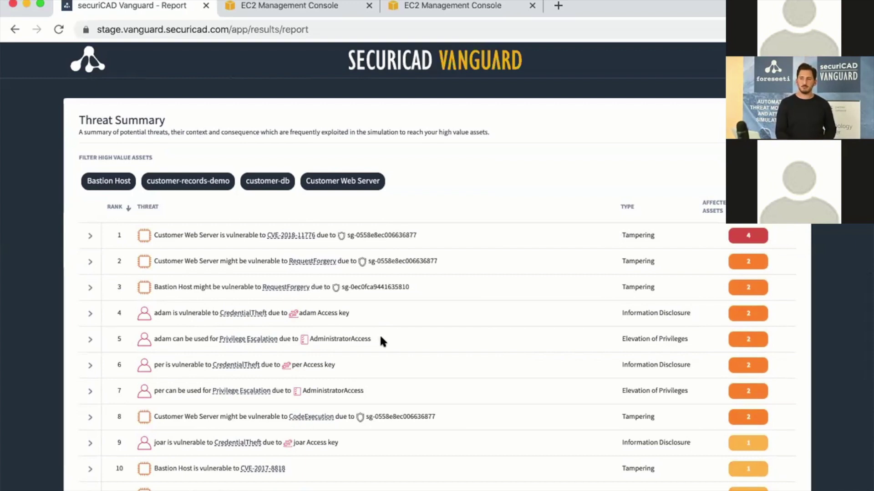
# Scroll back to the report header to view the Cybercriminal profile and High Value Assets likelihoods.
pyautogui.scroll(3, 380, 341)
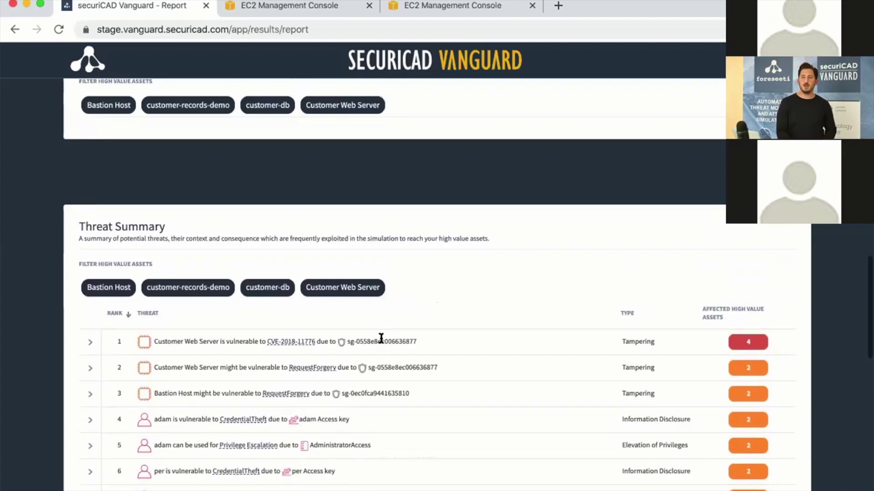
pyautogui.scroll(10, 380, 340)
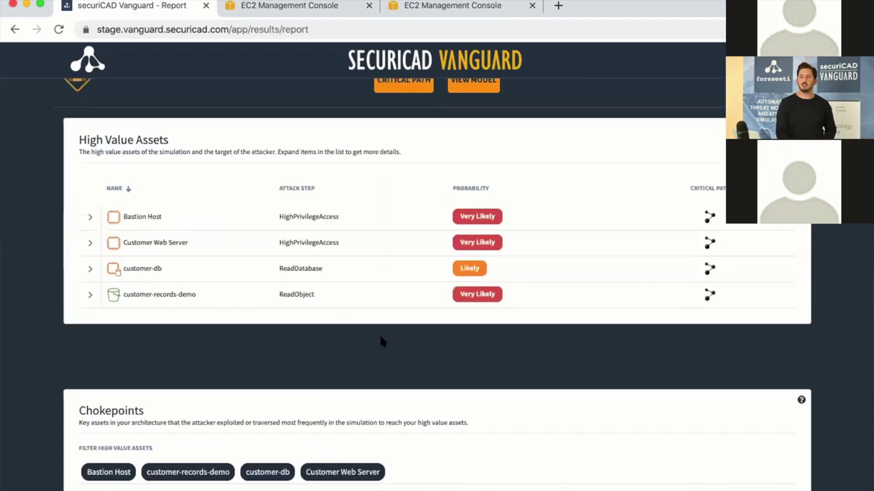
pyautogui.scroll(1, 380, 339)
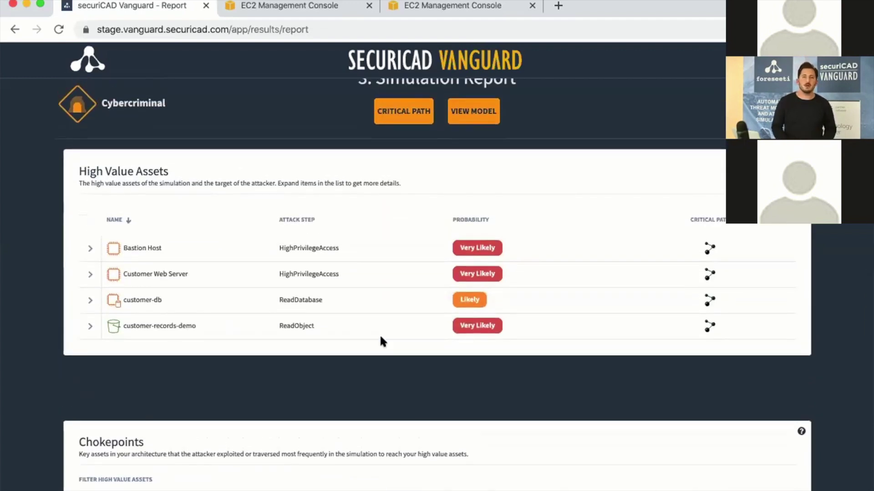